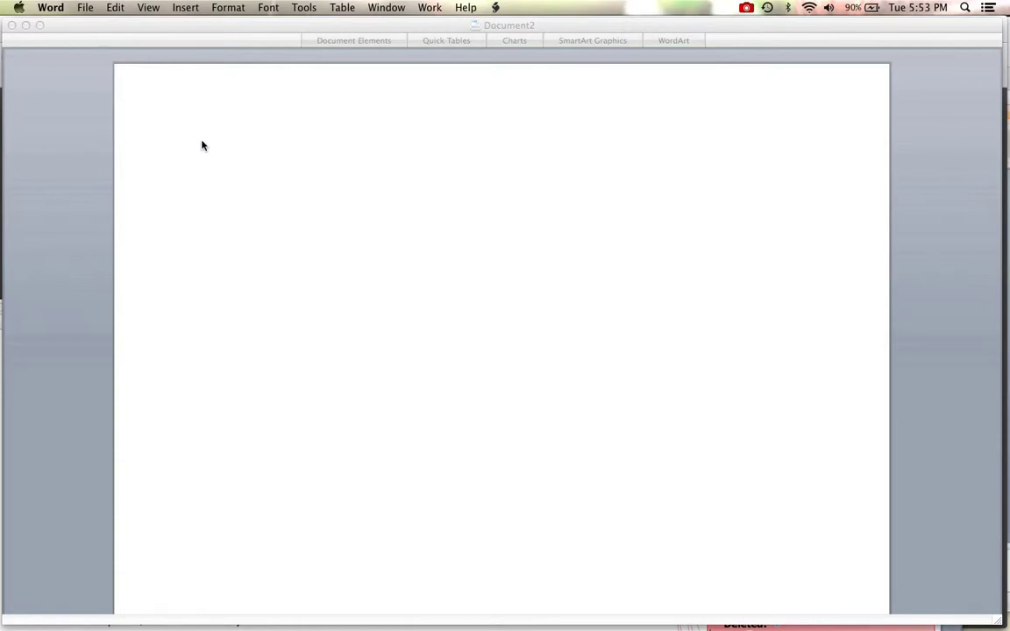
# Show the Formatting Palette and set the document's font to Arial
pyautogui.click(143, 8)
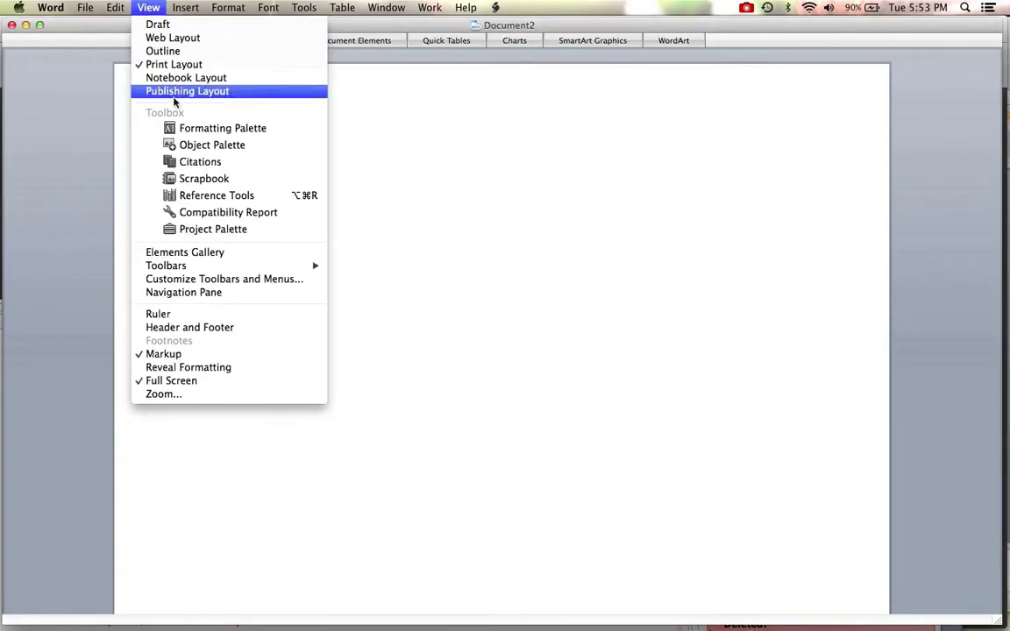
pyautogui.click(185, 128)
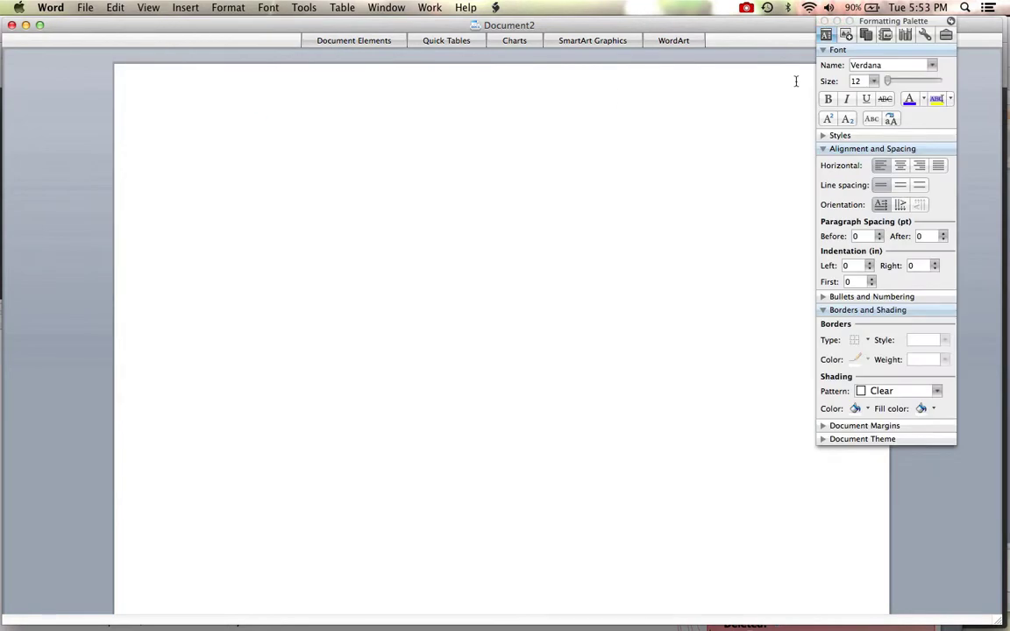
pyautogui.click(931, 65)
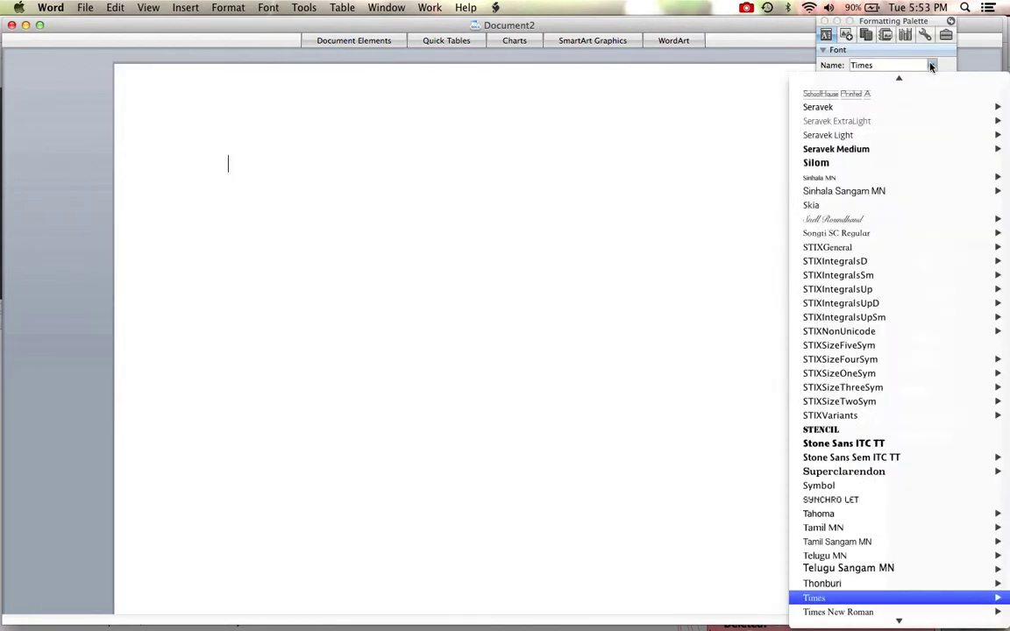
pyautogui.scroll(15, 900, 163)
pyautogui.scroll(10, 900, 163)
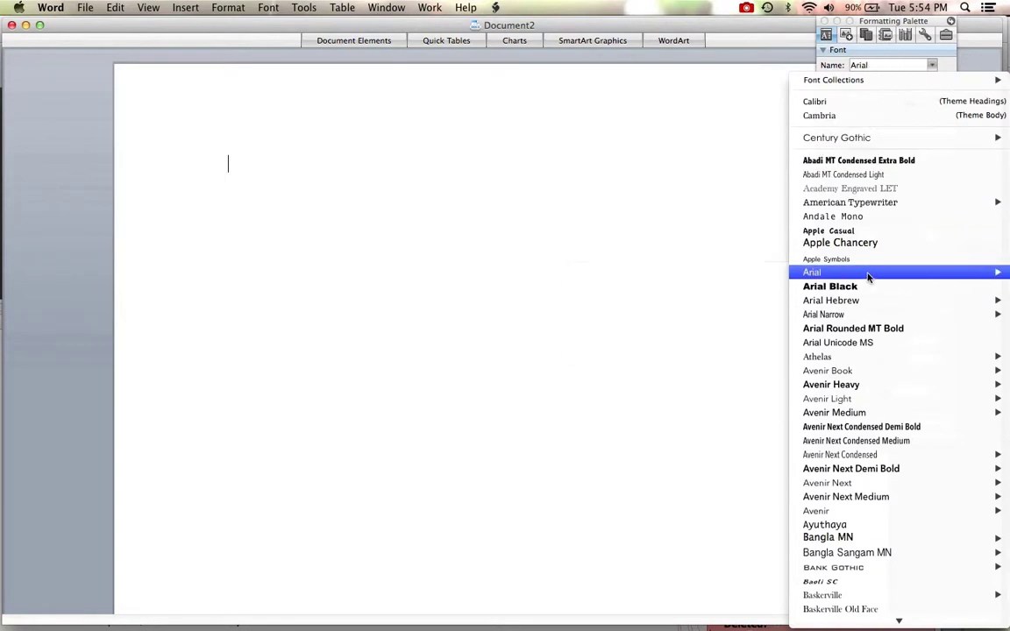
pyautogui.moveTo(867, 278)
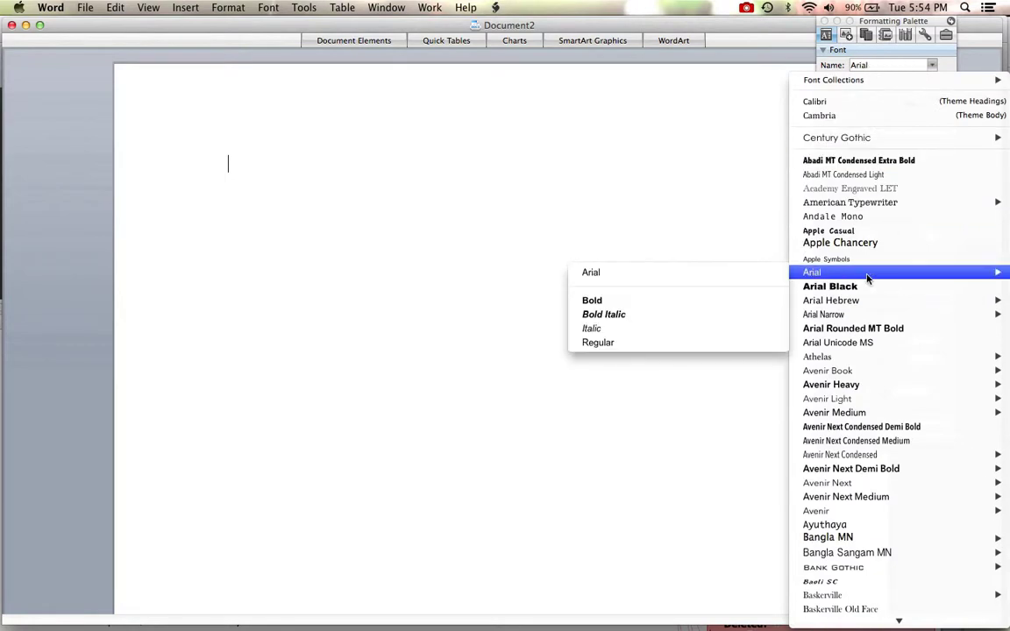
pyautogui.click(813, 277)
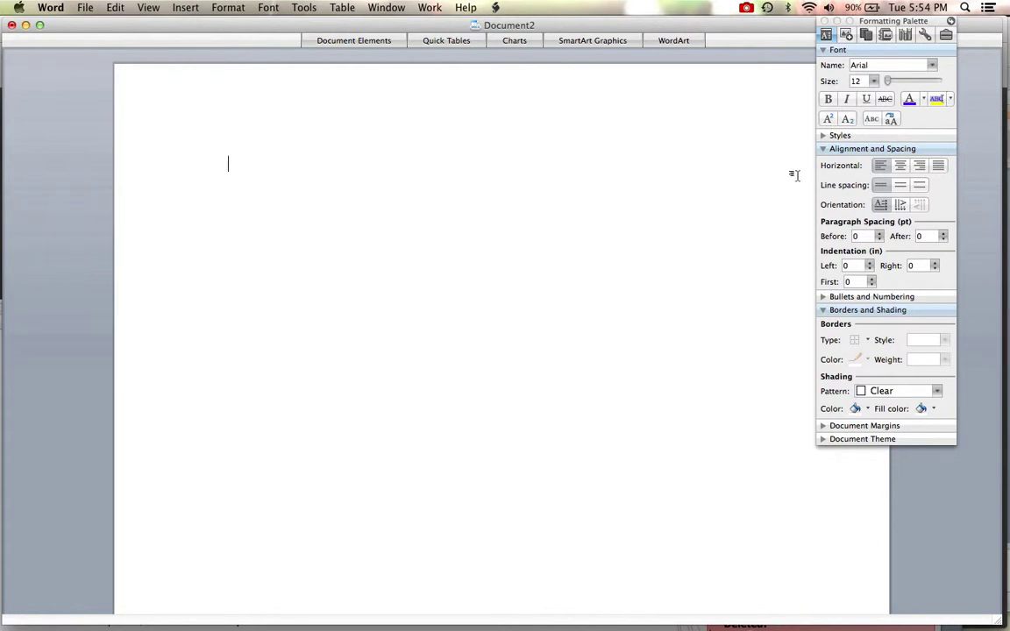
# Turn on double spacing and enter the heading lines "Student Name", the professor's name, "ENGL101" and "May 19, 2015"
pyautogui.click(920, 186)
pyautogui.write('Student Name')
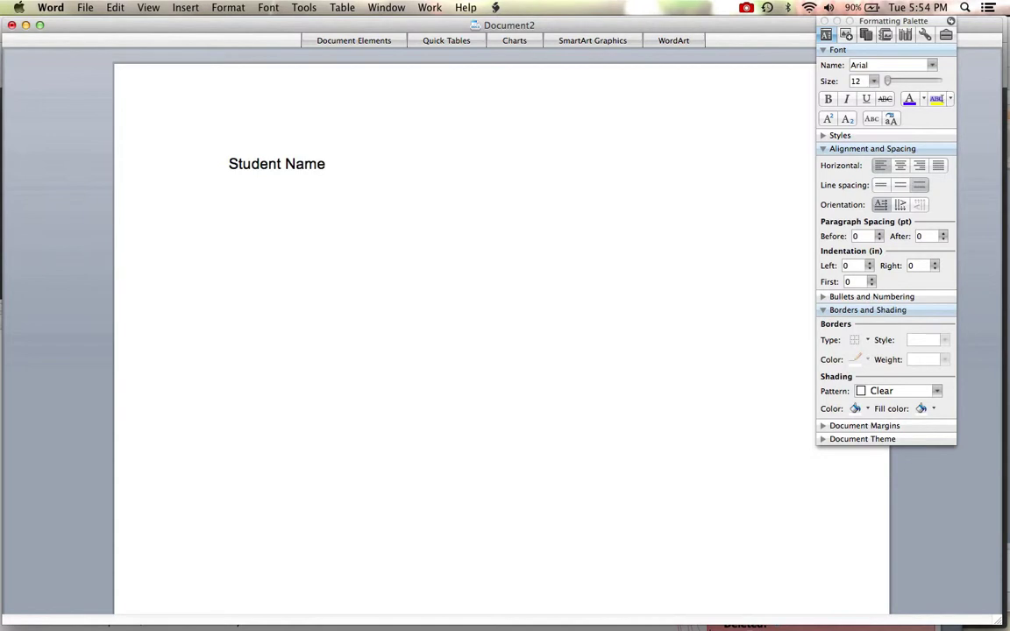
pyautogui.press('Return')
pyautogui.write('Professor Tanguay ')
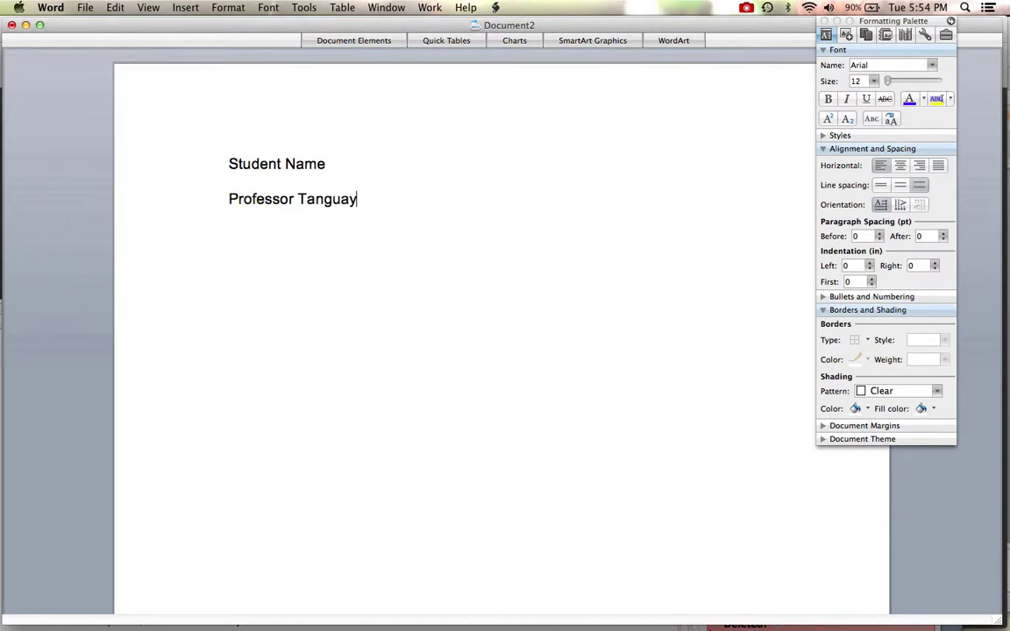
pyautogui.write('ENGL')
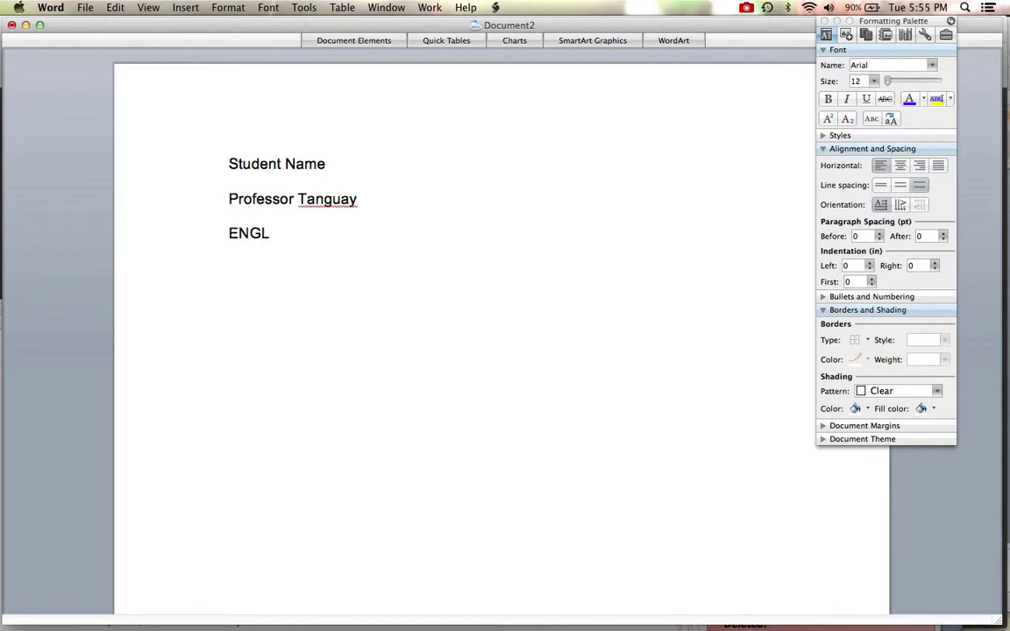
pyautogui.write('101')
pyautogui.write('May')
pyautogui.write(' 19')
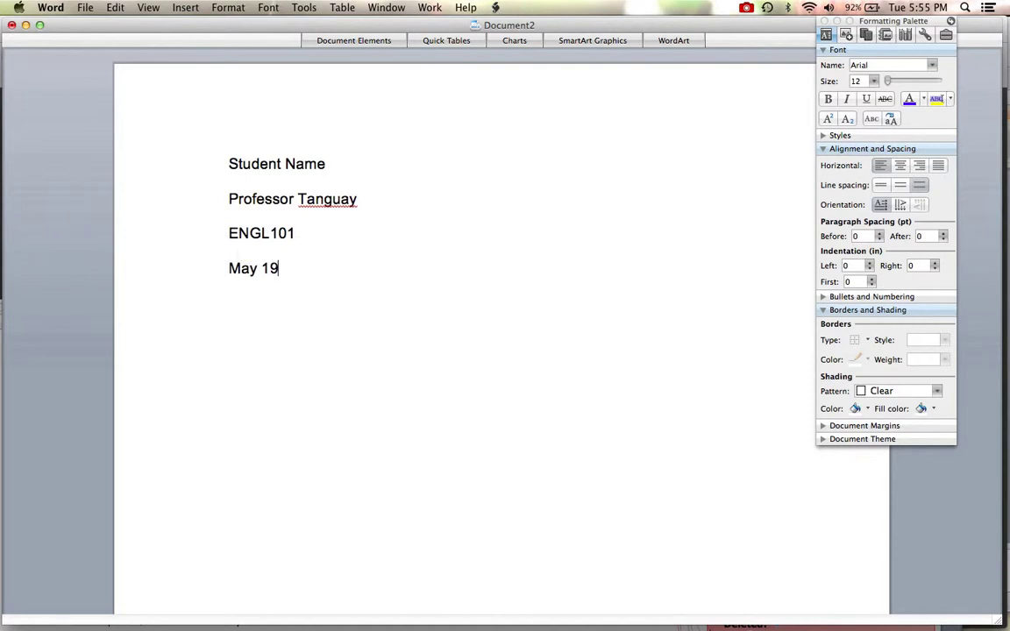
pyautogui.write(', 2015')
# Add a centred line reading "Title" below the date
pyautogui.click(900, 168)
pyautogui.write('Title')
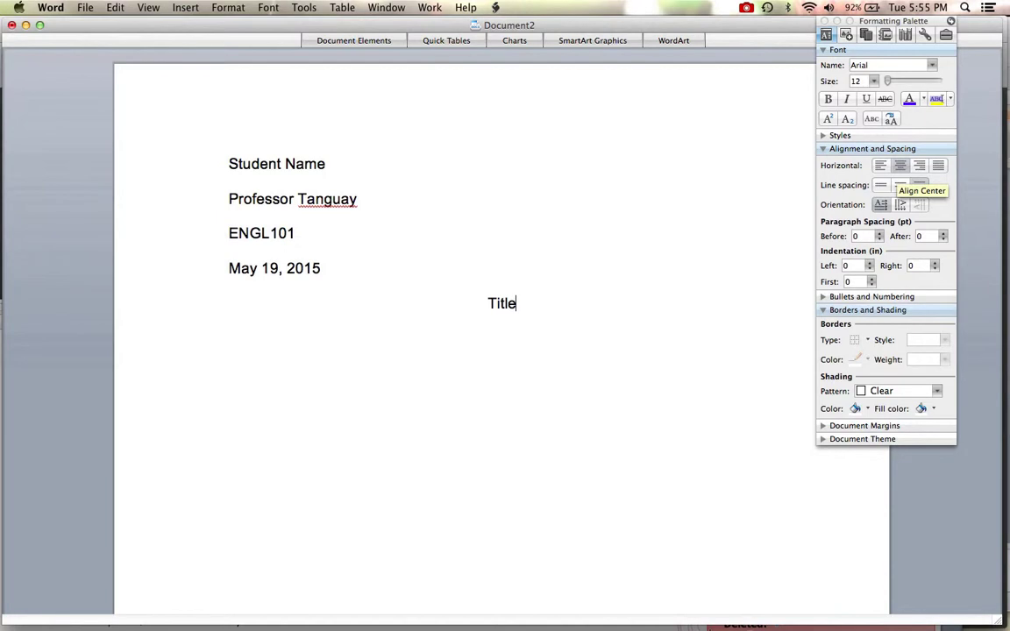
# Try enclosing the centred title in quotation marks
pyautogui.press('Left')
pyautogui.press('Left')
pyautogui.press('Left')
pyautogui.press('Left')
pyautogui.press('Left')
pyautogui.write('"')
pyautogui.press('Right')
pyautogui.press('Right')
pyautogui.press('Right')
pyautogui.press('Right')
pyautogui.press('Right')
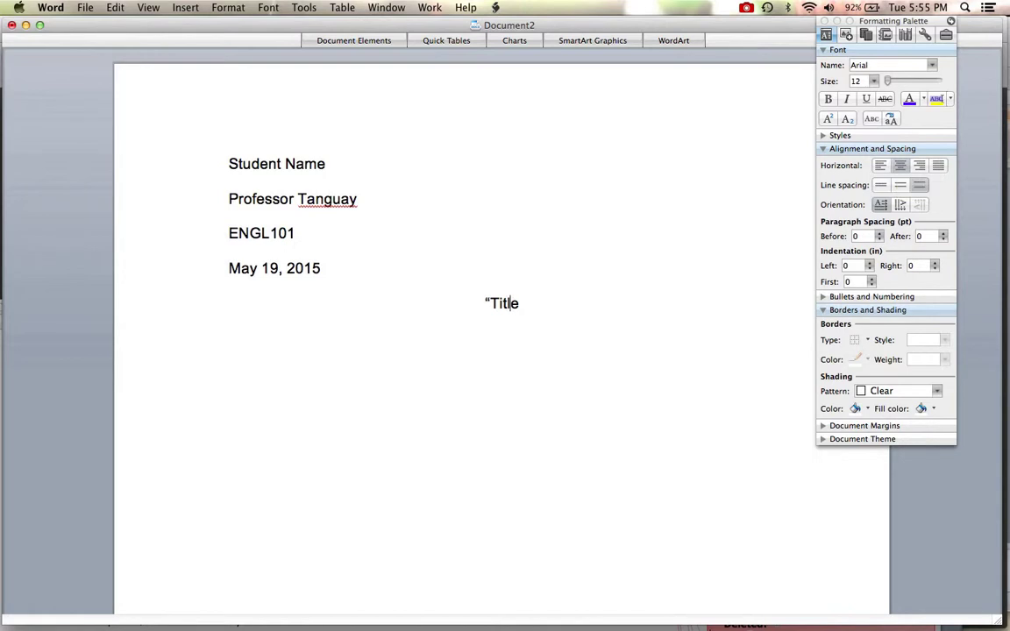
pyautogui.write('"')
# Replace the quoted title with the word "Title" in bold
pyautogui.tripleClick(477, 303)
pyautogui.press('BackSpace')
pyautogui.click(827, 99)
pyautogui.write('Title')
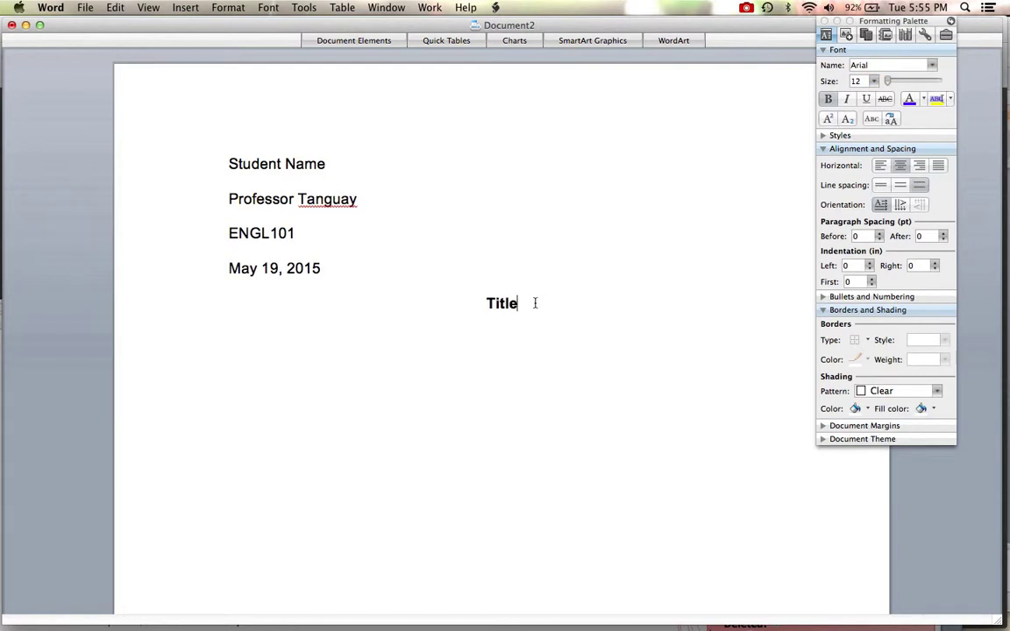
# Replace the bold title with the word "Title" in bold and underlined
pyautogui.moveTo(522, 303); pyautogui.dragTo(478, 303)
pyautogui.press('BackSpace')
pyautogui.click(866, 98)
pyautogui.write('Title')
# Replace the title with a plain "Title", with underlining and bold turned off
pyautogui.moveTo(522, 303); pyautogui.dragTo(480, 304)
pyautogui.press('BackSpace')
pyautogui.click(860, 98)
pyautogui.click(833, 102)
pyautogui.write('Title')
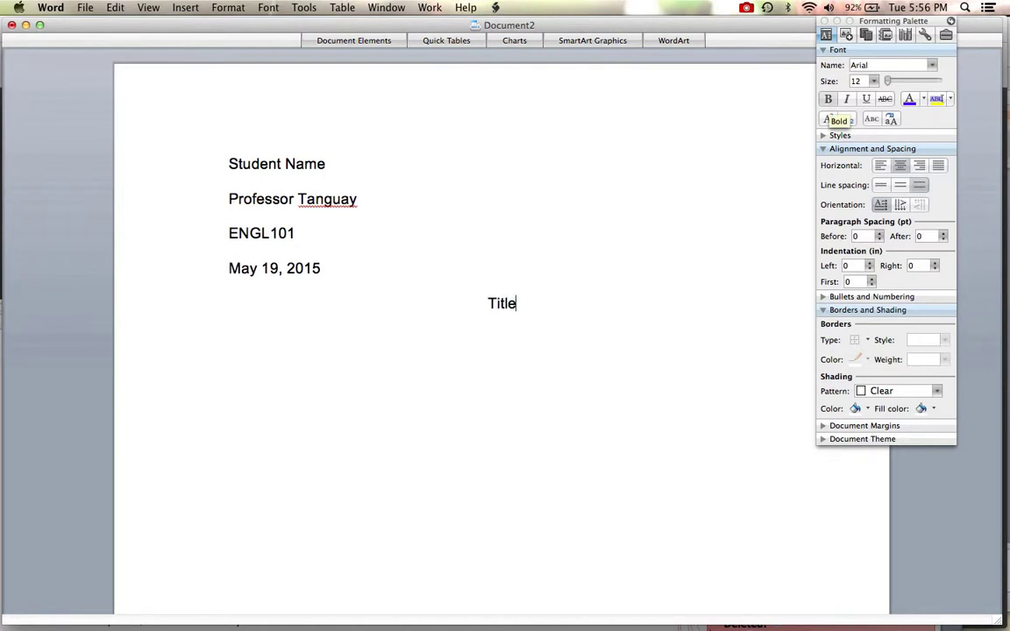
# Start a left-aligned, first-line-indented paragraph below the title reading "Begin writing your essay here."
pyautogui.press('Return')
pyautogui.click(879, 165)
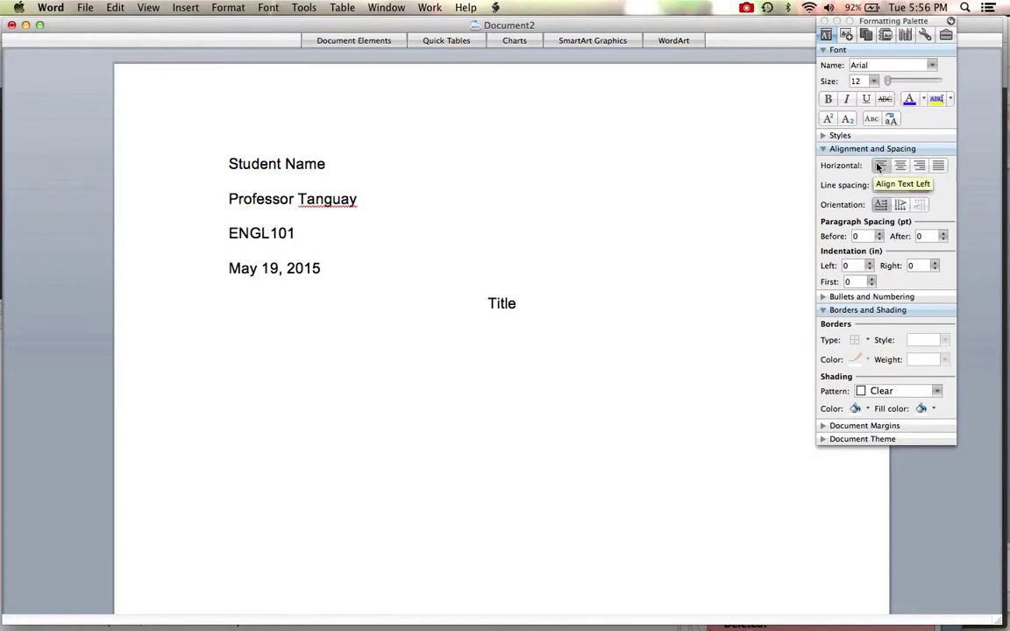
pyautogui.write('Begin writin')
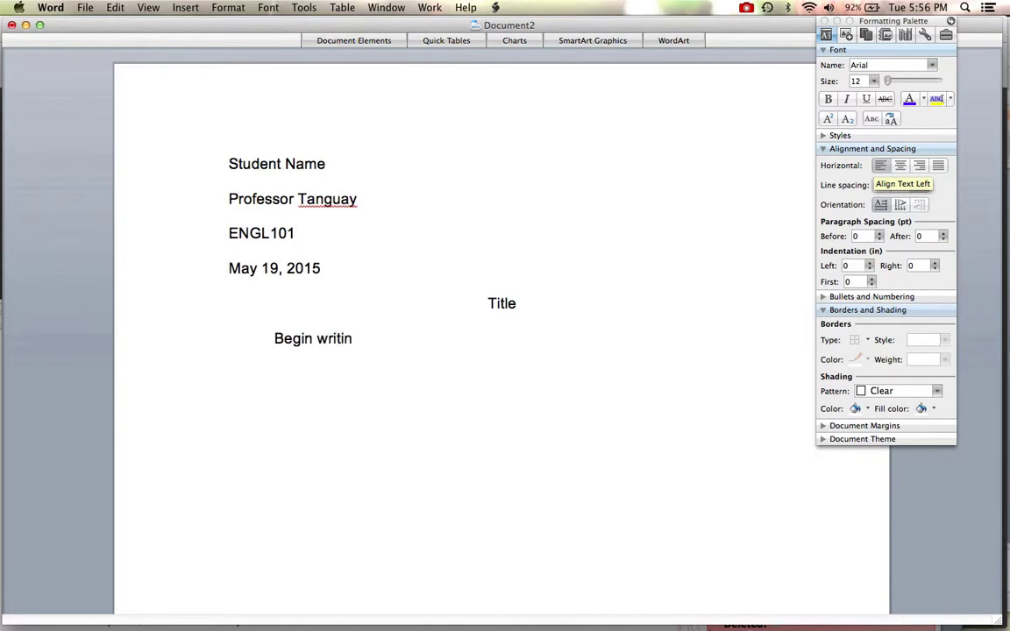
pyautogui.write('g your essay here')
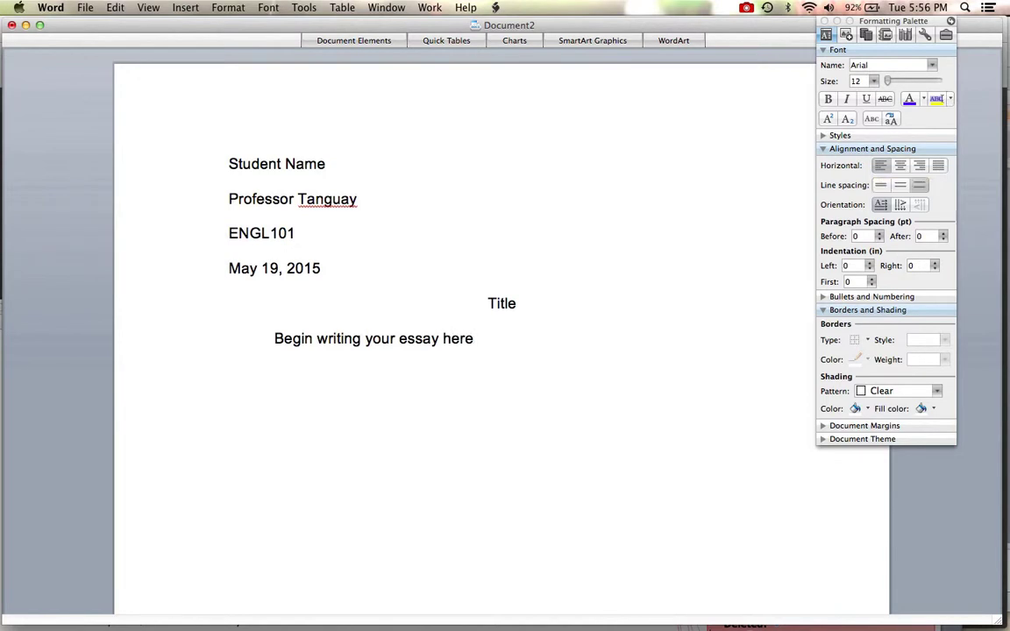
pyautogui.write('.')
# Add a right-aligned page header with "Name" followed by the automatic page number, and close the header
pyautogui.click(146, 8)
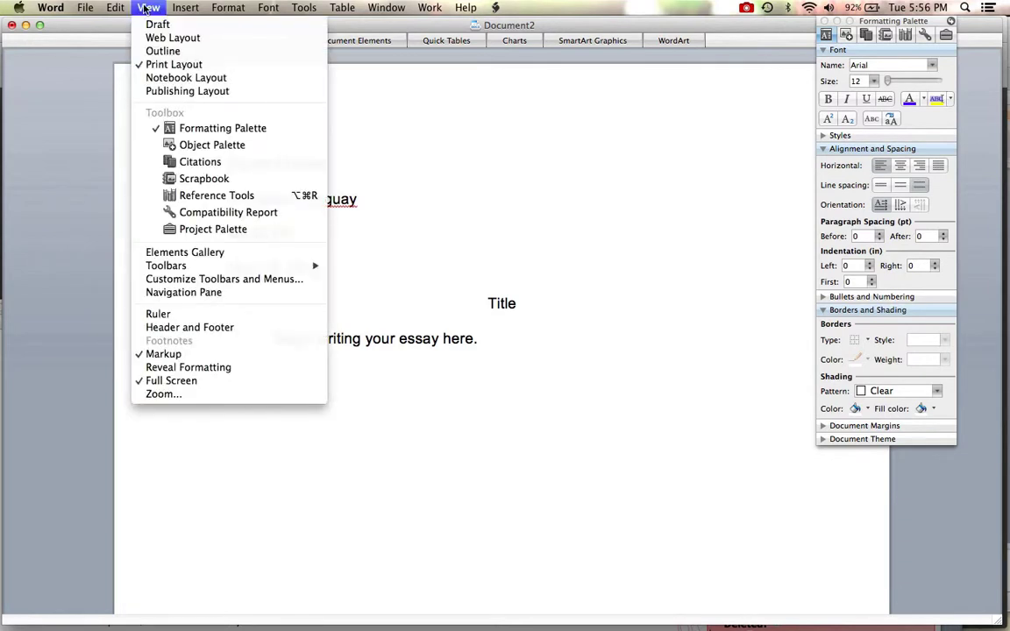
pyautogui.click(190, 327)
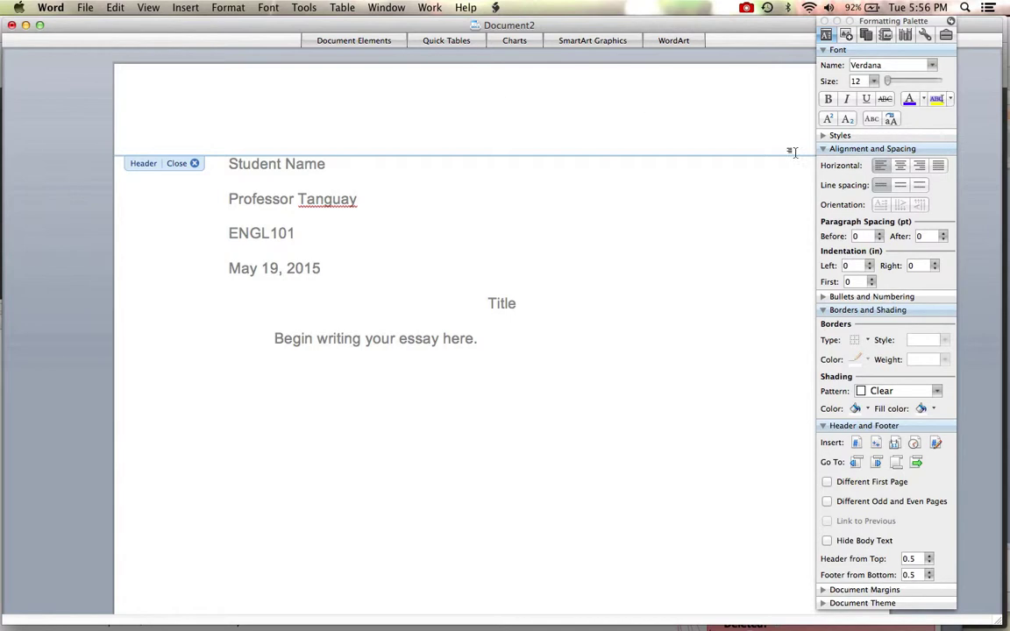
pyautogui.click(920, 167)
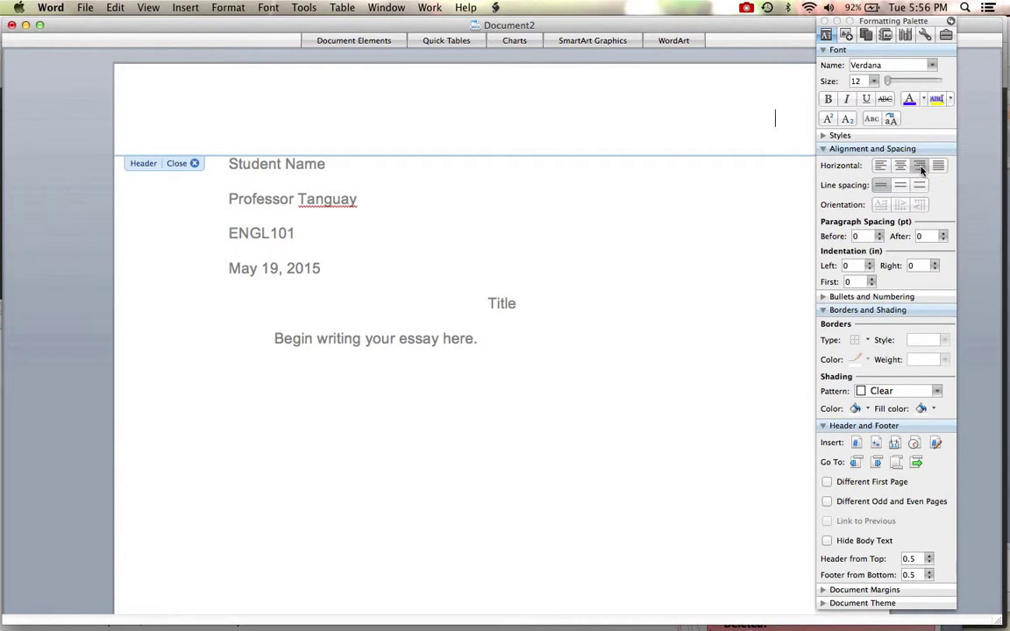
pyautogui.write('Name')
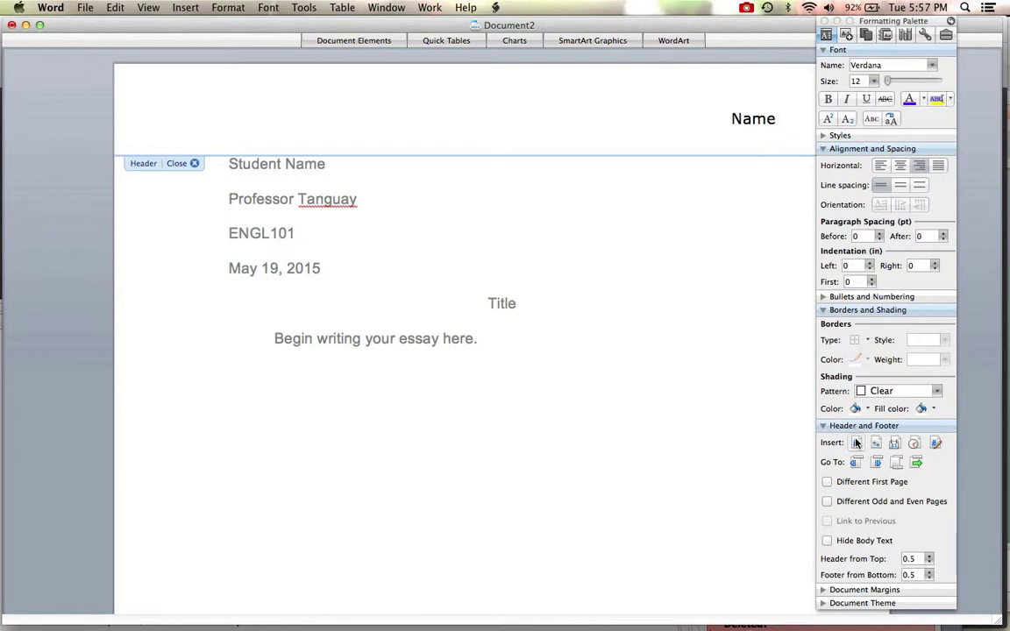
pyautogui.click(857, 443)
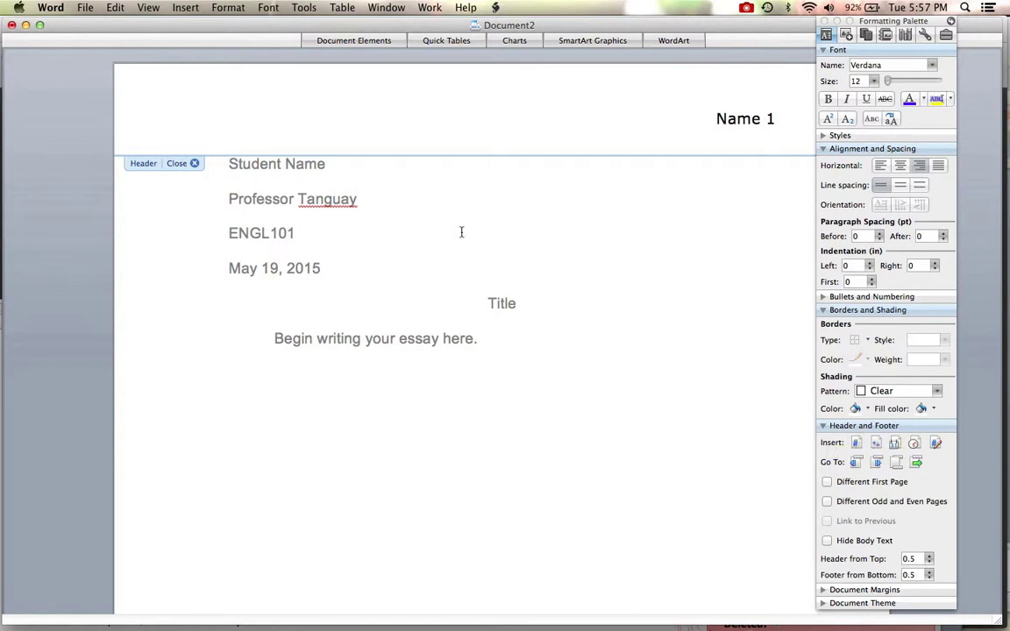
pyautogui.click(195, 164)
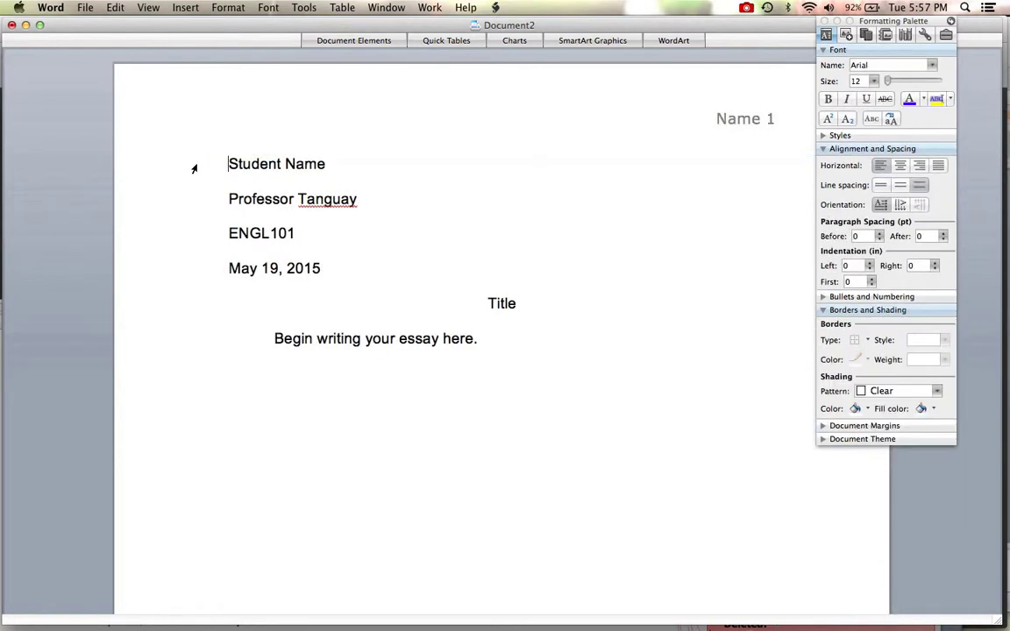
# Add filler text and blank lines after the essay's first sentence until the document reaches a third page
pyautogui.scroll(-6, 632, 75)
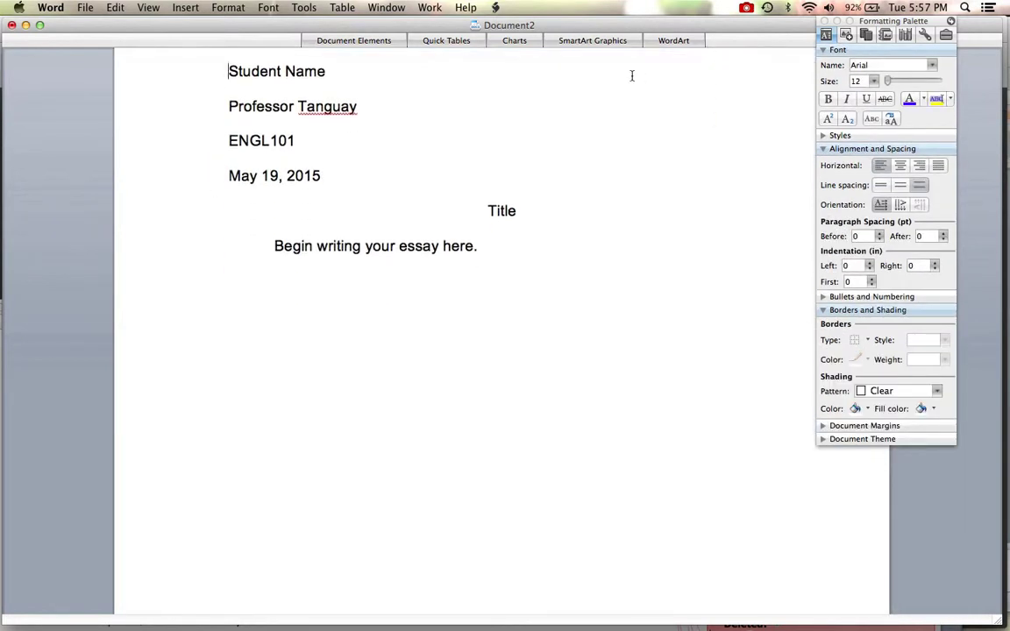
pyautogui.scroll(7, 631, 75)
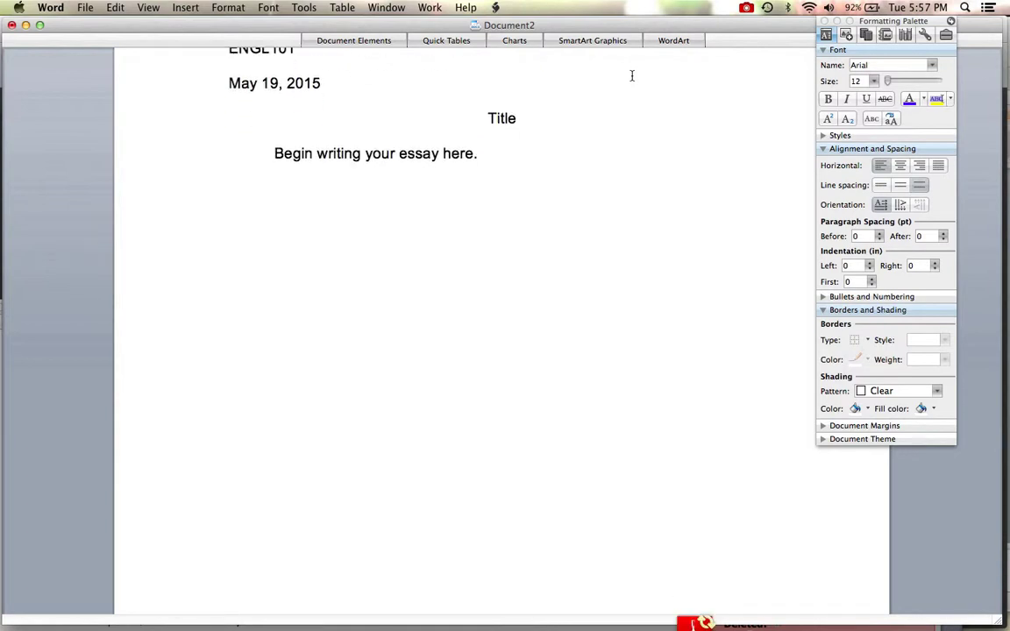
pyautogui.write('slkjdkgjdf;lgjdflgjdflgjdflgjdflg')
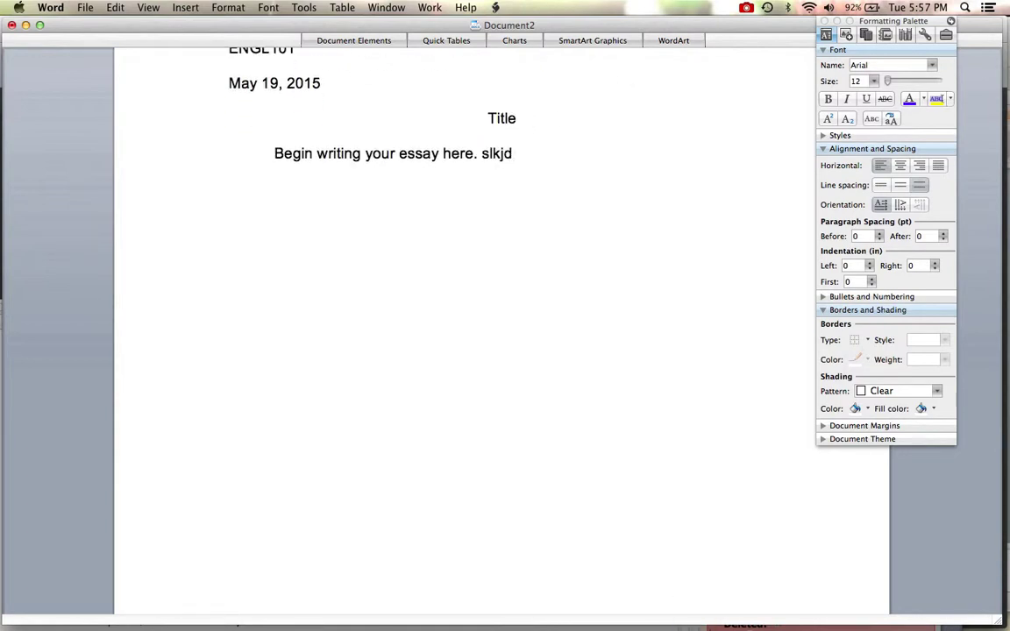
pyautogui.press('Return')
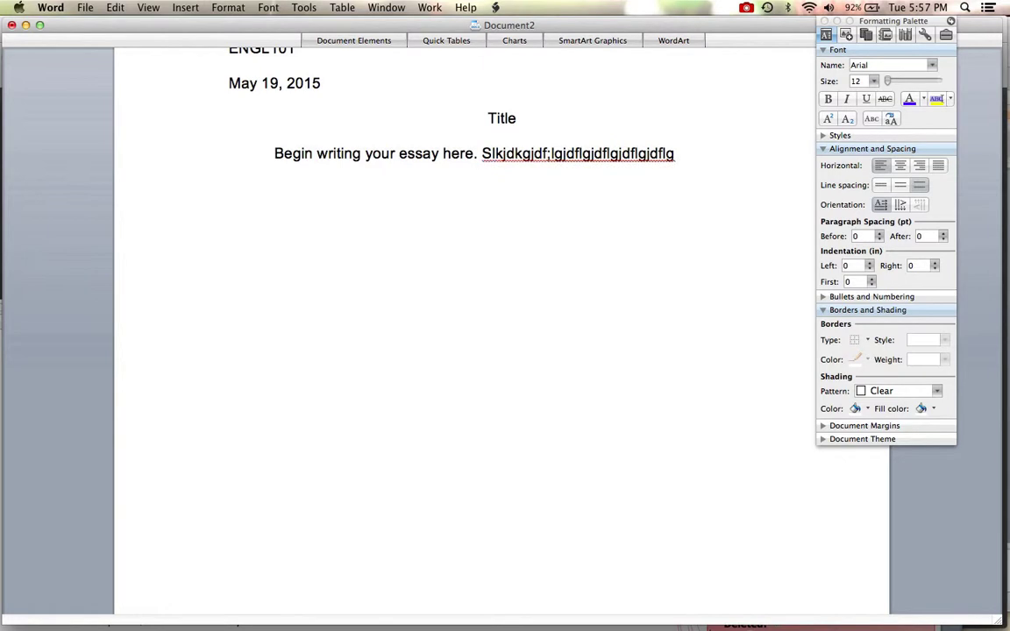
pyautogui.press('Return')
pyautogui.press('Return')
pyautogui.press('Return')
pyautogui.press('Return')
pyautogui.press('Return')
pyautogui.press('Return')
pyautogui.press('Return')
pyautogui.press('Return')
pyautogui.press('Return')
pyautogui.press('Return')
pyautogui.press('Return')
pyautogui.press('Return')
pyautogui.press('Return')
pyautogui.press('Return')
pyautogui.press('Return')
pyautogui.press('Return')
pyautogui.press('Return')
pyautogui.press('Return')
pyautogui.press('Return')
pyautogui.press('Return')
pyautogui.press('Return')
pyautogui.press('Return')
pyautogui.press('Return')
pyautogui.press('Return')
pyautogui.press('Return')
pyautogui.press('Return')
pyautogui.press('Return')
pyautogui.press('Return')
pyautogui.press('Return')
pyautogui.press('Return')
pyautogui.press('Return')
pyautogui.press('Return')
pyautogui.press('Return')
pyautogui.press('Return')
pyautogui.press('Return')
pyautogui.press('Return')
pyautogui.press('Return')
pyautogui.press('Return')
pyautogui.press('Return')
pyautogui.press('Return')
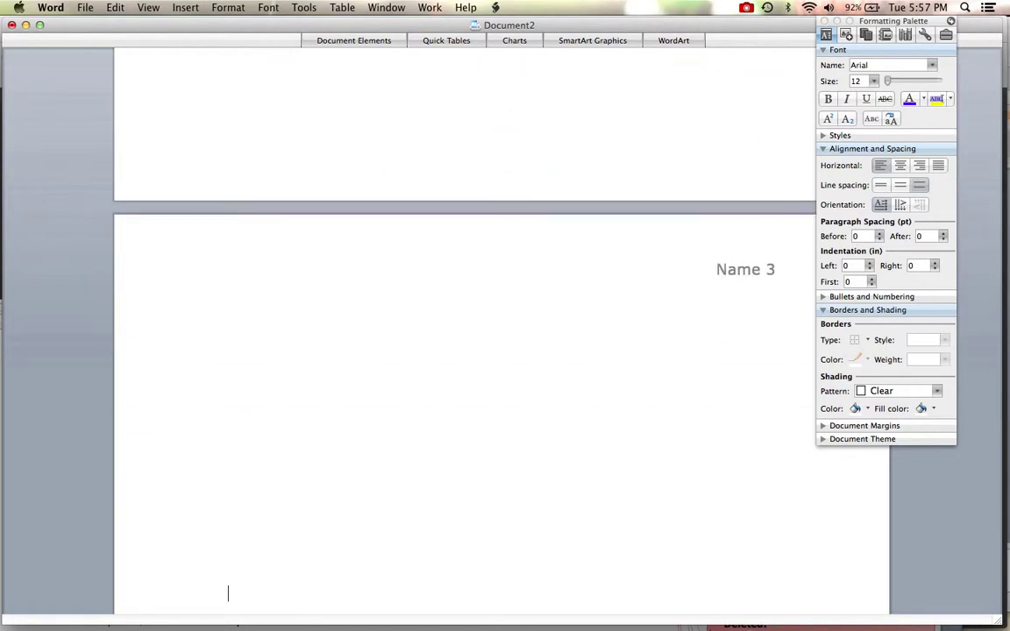
# Delete the blank lines and filler text following "Begin writing your essay here."
pyautogui.press('BackSpace')
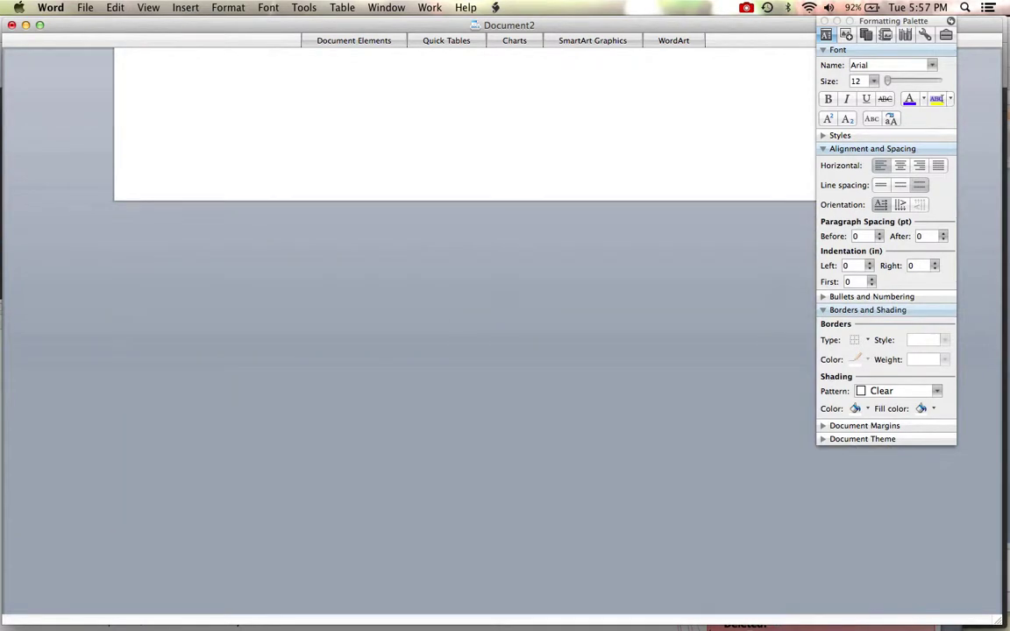
pyautogui.press('BackSpace')
pyautogui.press('BackSpace')
pyautogui.press('BackSpace')
pyautogui.press('BackSpace')
pyautogui.press('BackSpace')
pyautogui.press('BackSpace')
pyautogui.press('BackSpace')
pyautogui.press('BackSpace')
pyautogui.press('BackSpace')
pyautogui.press('BackSpace')
pyautogui.press('BackSpace')
pyautogui.press('BackSpace')
pyautogui.press('BackSpace')
pyautogui.press('BackSpace')
pyautogui.press('BackSpace')
pyautogui.press('BackSpace')
pyautogui.press('BackSpace')
pyautogui.press('BackSpace')
pyautogui.press('BackSpace')
pyautogui.press('BackSpace')
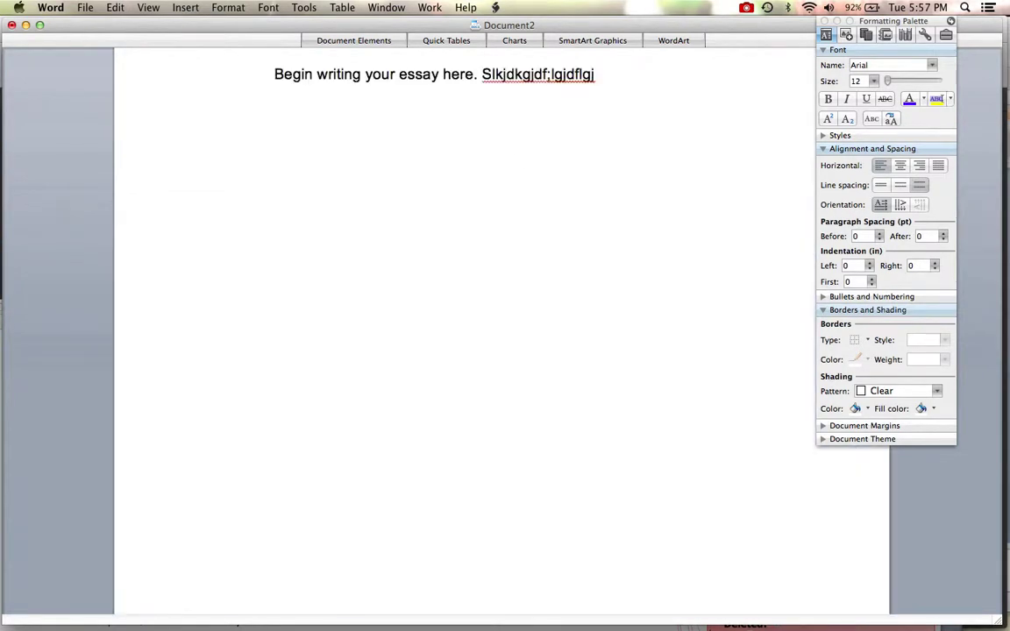
pyautogui.press('BackSpace')
pyautogui.press('BackSpace')
pyautogui.press('BackSpace')
pyautogui.press('BackSpace')
pyautogui.press('BackSpace')
pyautogui.press('BackSpace')
pyautogui.press('BackSpace')
pyautogui.press('BackSpace')
pyautogui.press('BackSpace')
pyautogui.press('BackSpace')
pyautogui.press('BackSpace')
pyautogui.press('BackSpace')
pyautogui.press('BackSpace')
pyautogui.press('BackSpace')
pyautogui.press('BackSpace')
pyautogui.press('BackSpace')
pyautogui.press('BackSpace')
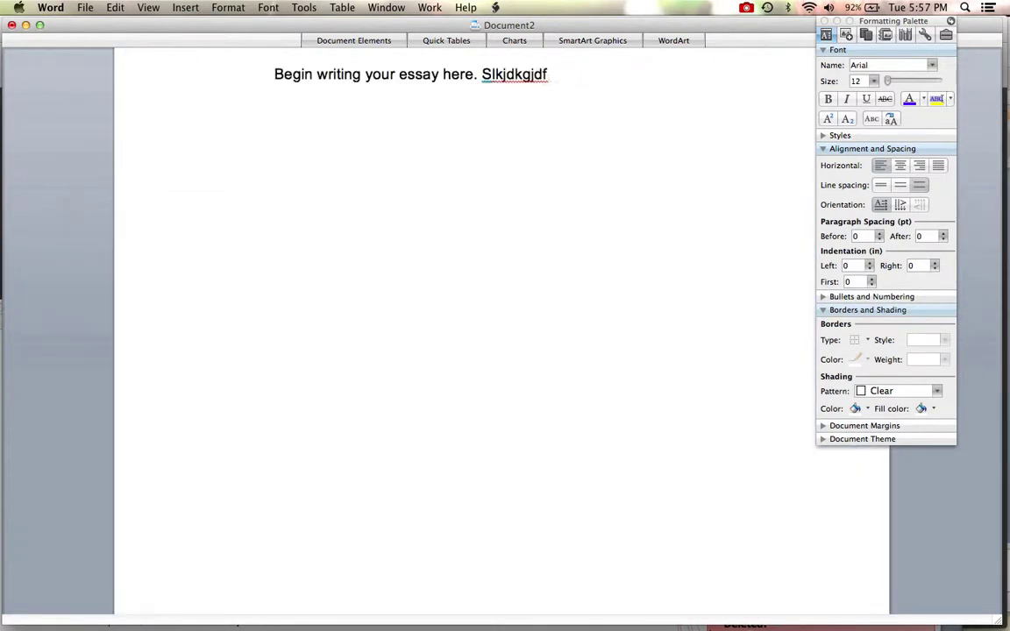
pyautogui.press('BackSpace')
pyautogui.press('BackSpace')
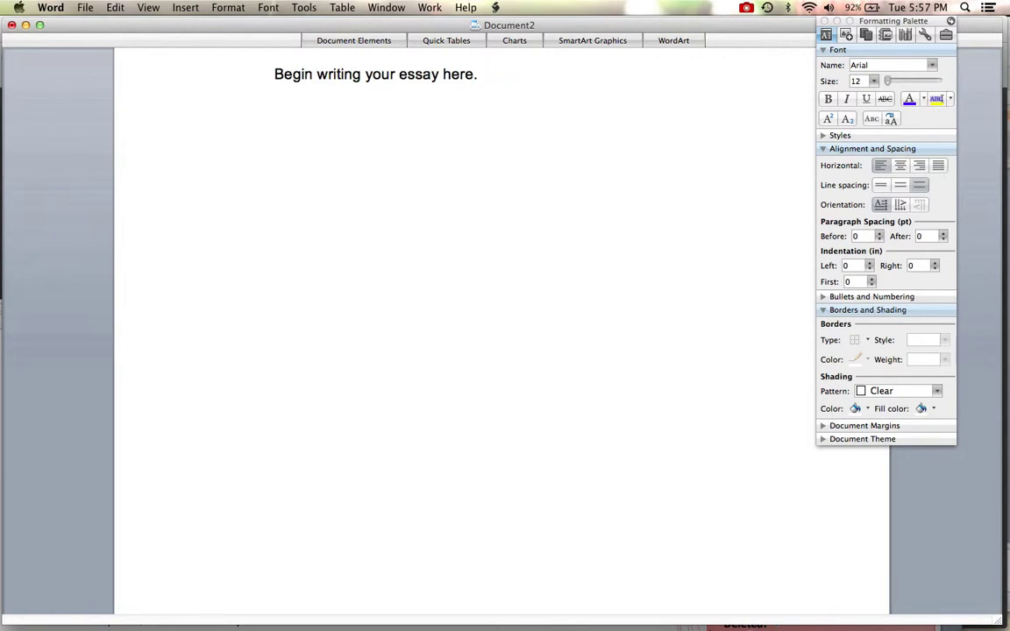
pyautogui.scroll(5, 454, 217)
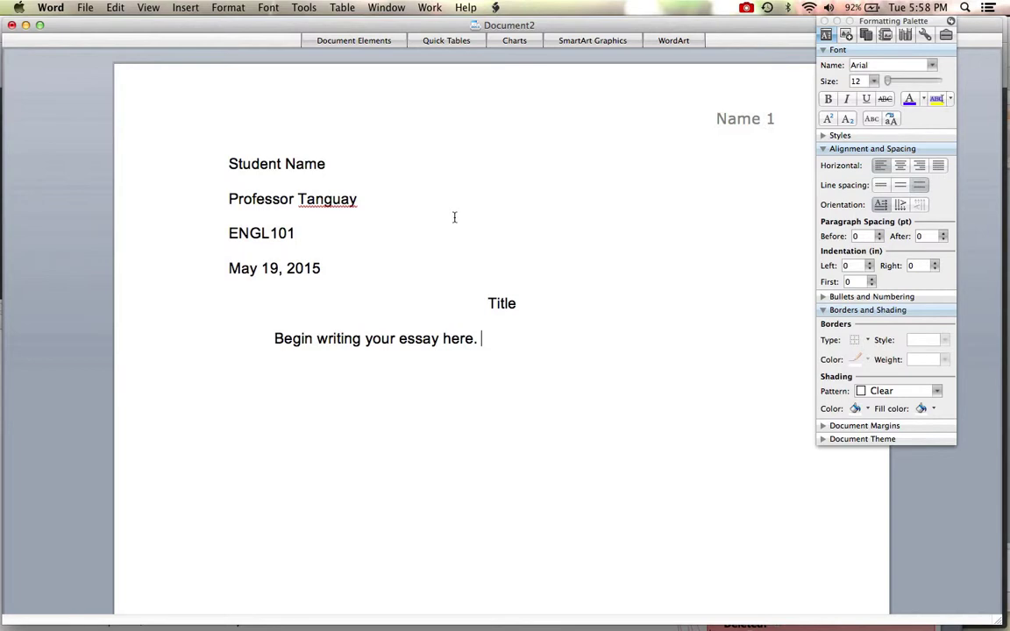
pyautogui.click(748, 8)
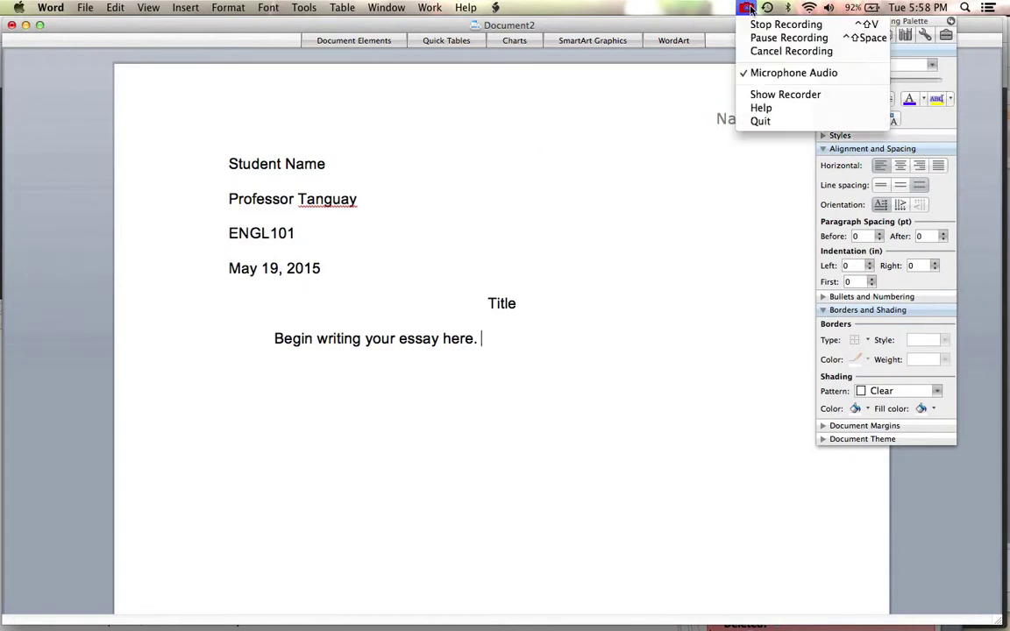